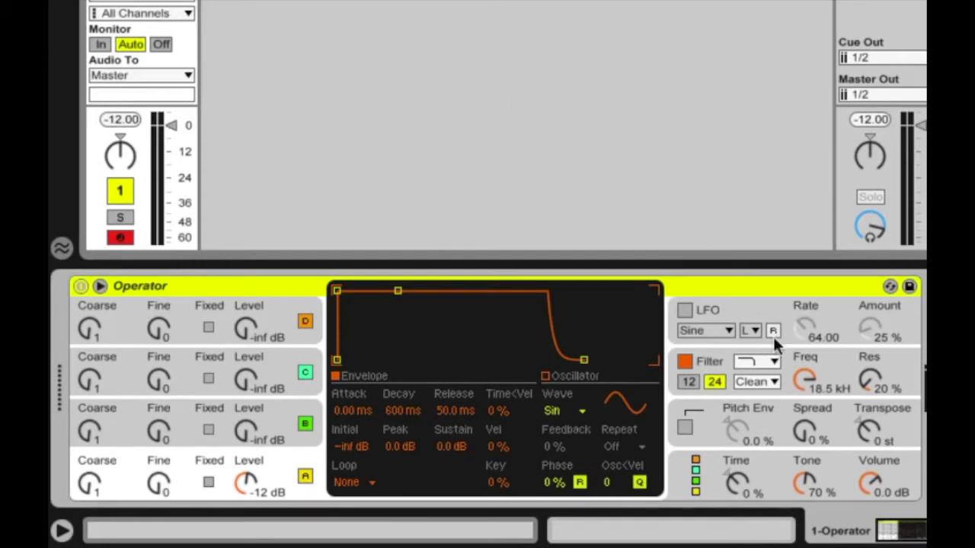
# Display Operator's algorithms and try the parallel, partly stacked and one-modulator-to-three-carriers routings, ending on the fully stacked D-C-B-A chain.
pyautogui.click(695, 476)
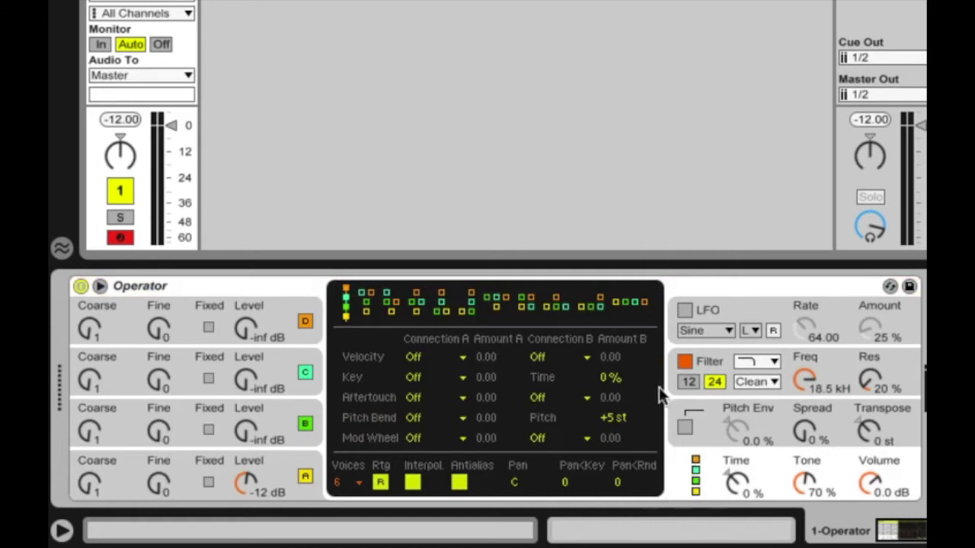
pyautogui.click(632, 303)
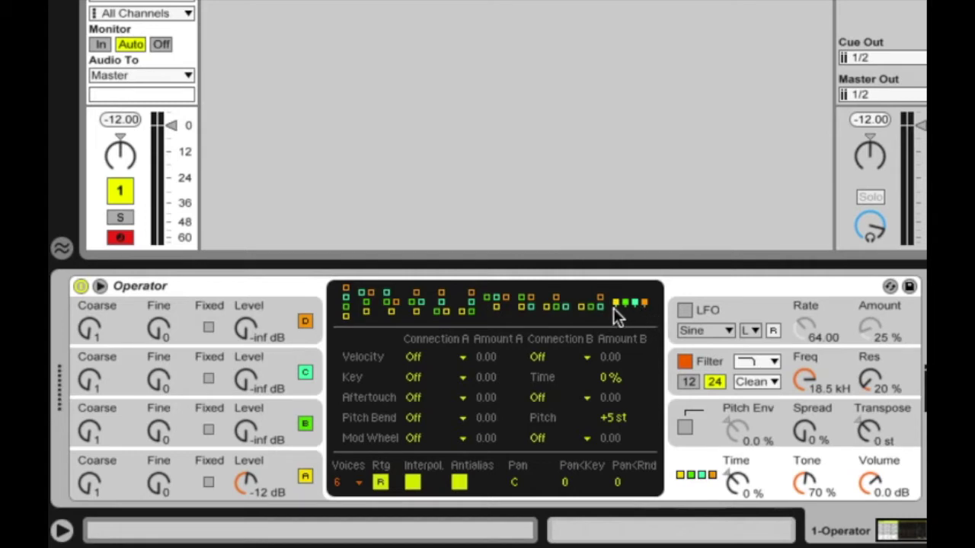
pyautogui.click(348, 303)
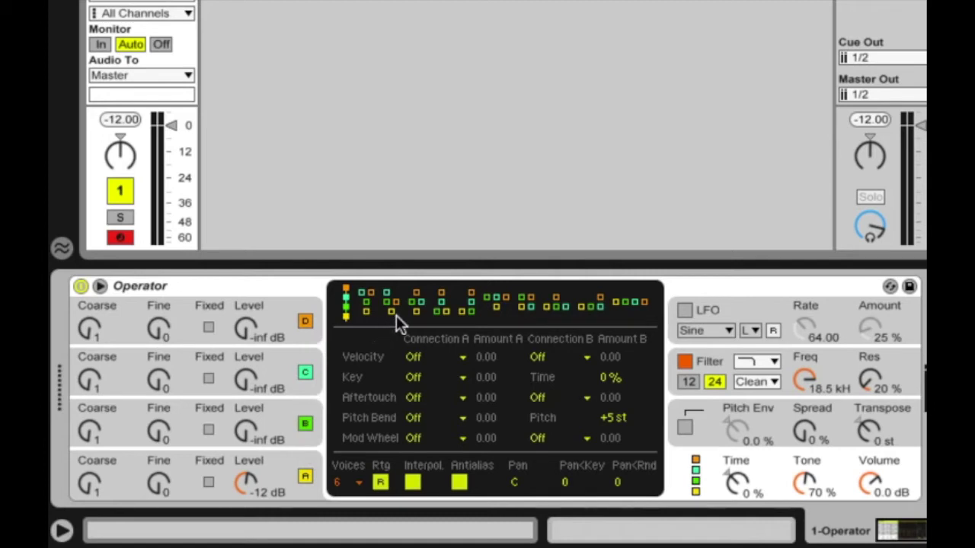
pyautogui.click(466, 308)
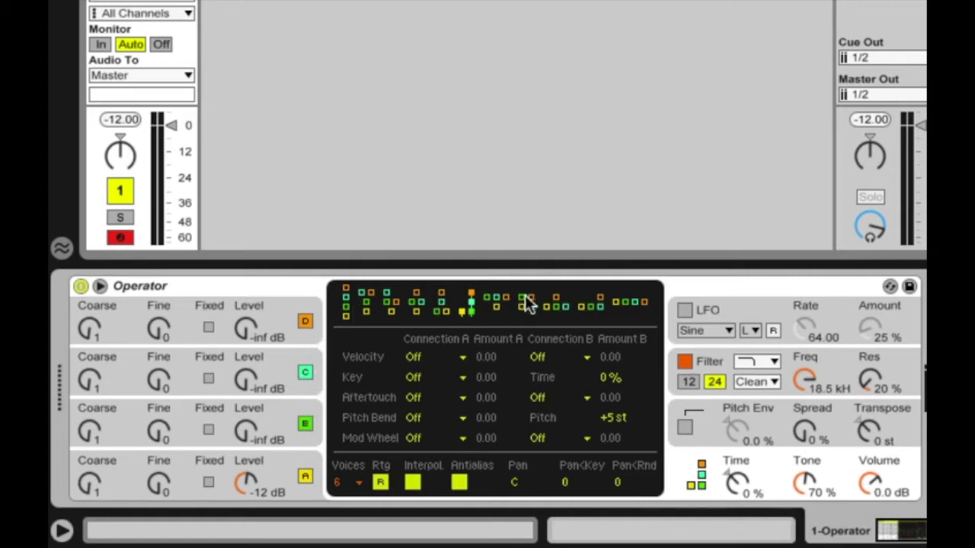
pyautogui.click(554, 302)
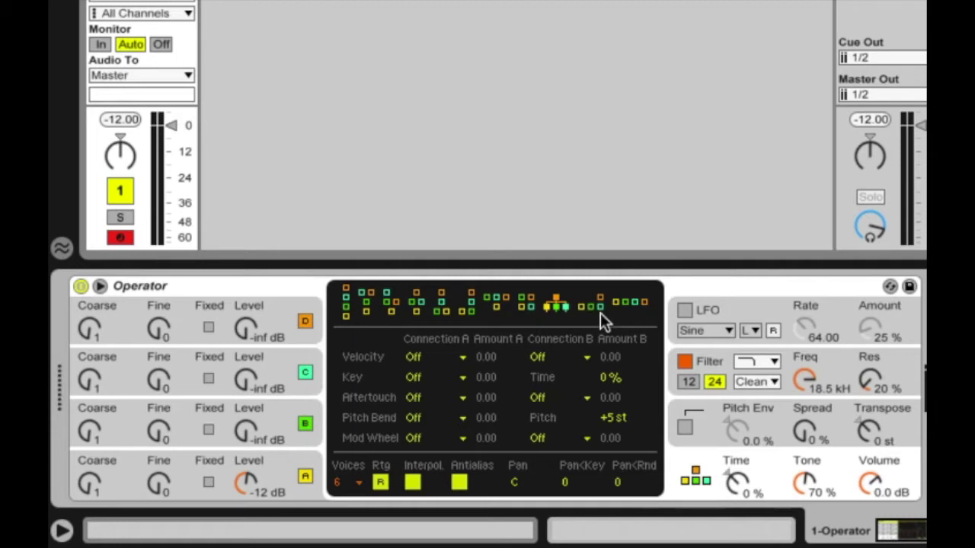
pyautogui.click(346, 304)
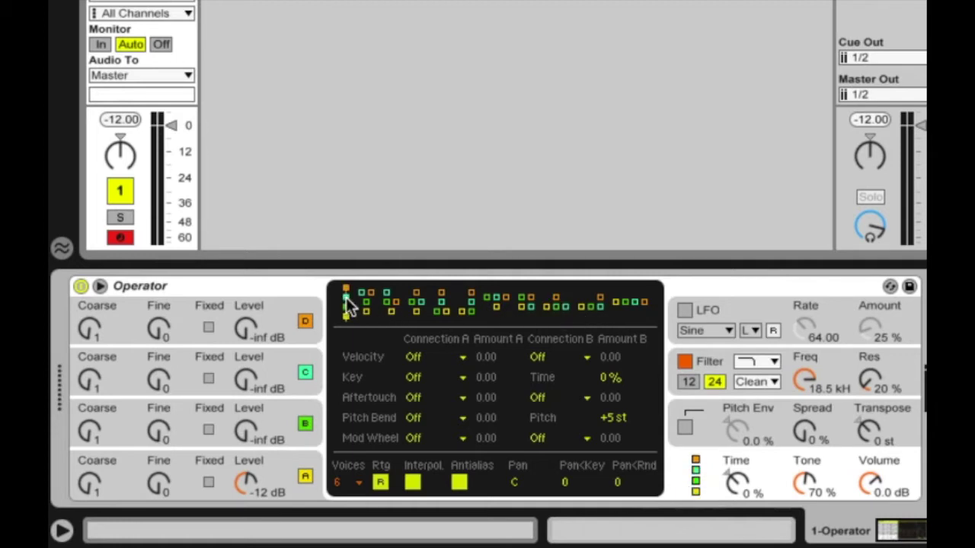
# Switch off oscillators D and C, leaving only B and A active, and show the algorithm display.
pyautogui.click(304, 322)
pyautogui.click(305, 372)
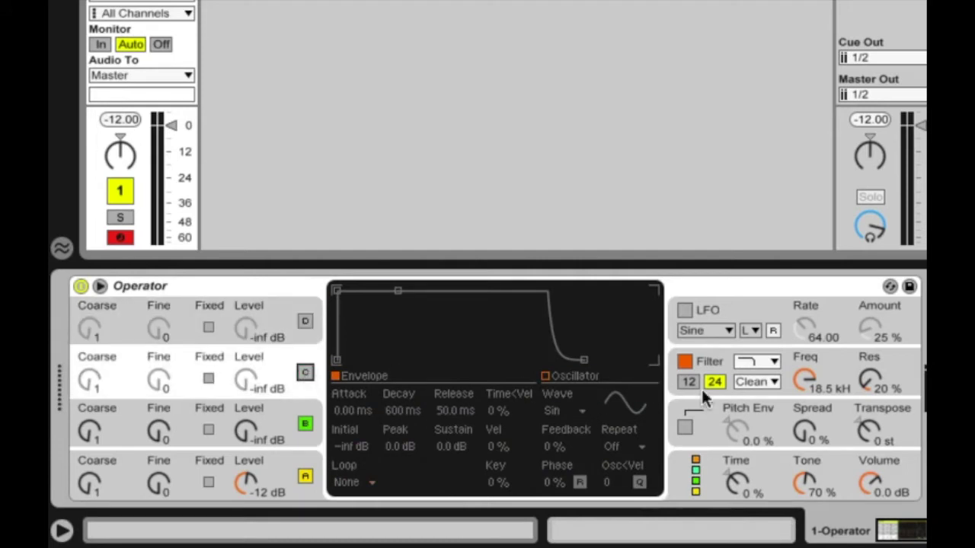
pyautogui.click(694, 482)
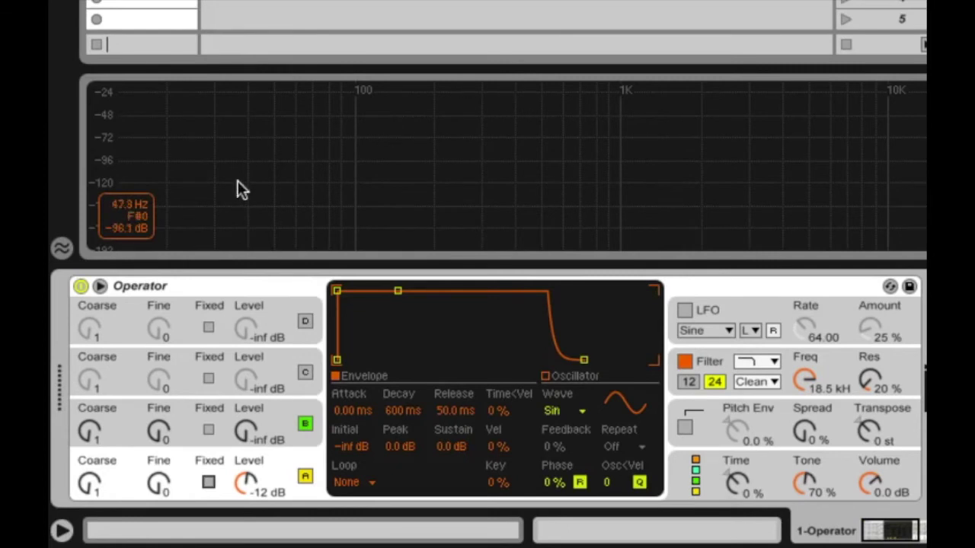
# Switch oscillators A and B to fixed frequency, setting A to 1000 Hz and B to 200 Hz.
pyautogui.click(207, 482)
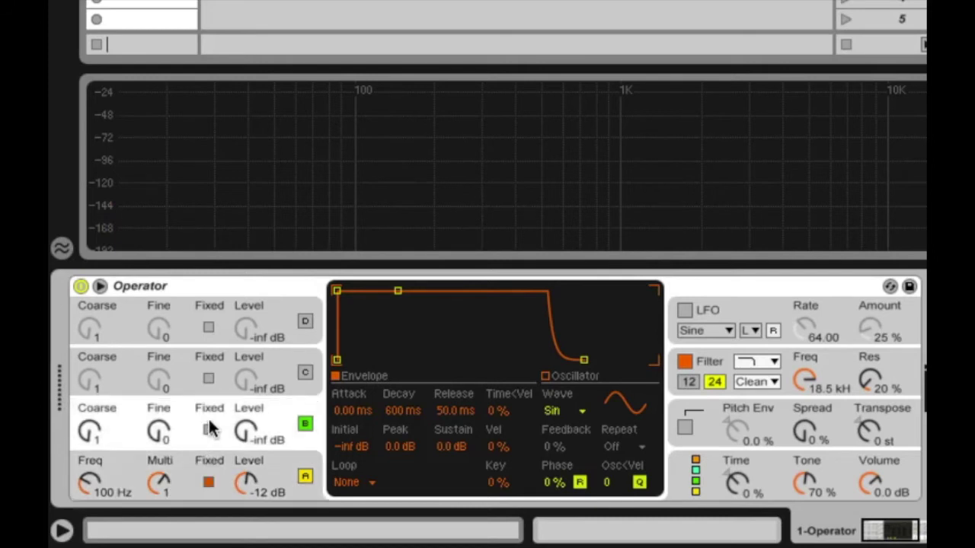
pyautogui.click(208, 429)
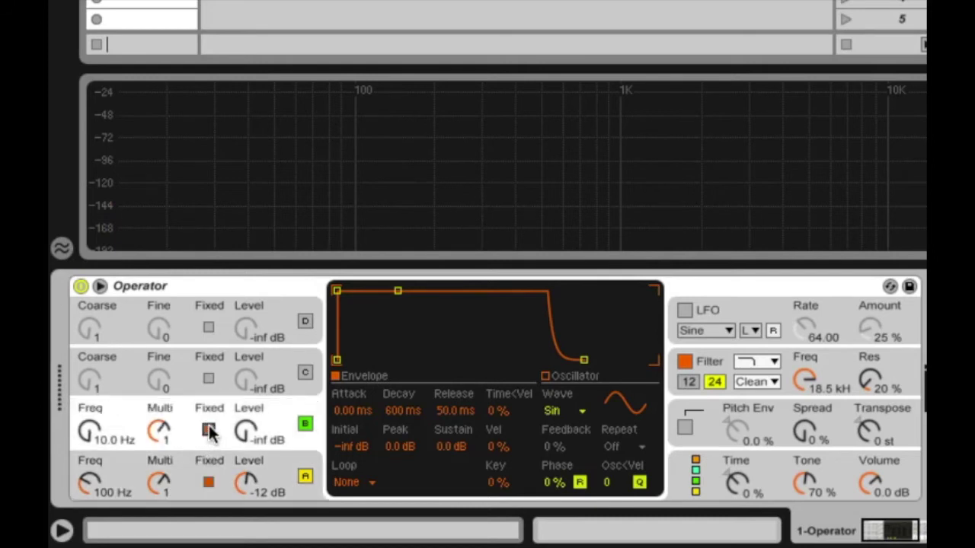
pyautogui.click(93, 478)
pyautogui.write('10')
pyautogui.write('00')
pyautogui.press('Return')
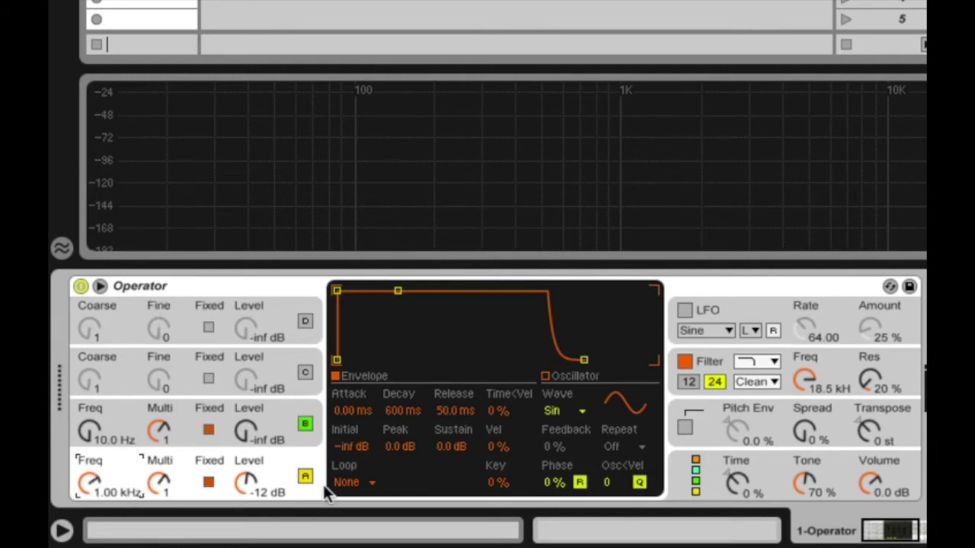
pyautogui.click(90, 433)
pyautogui.write('200')
pyautogui.press('Return')
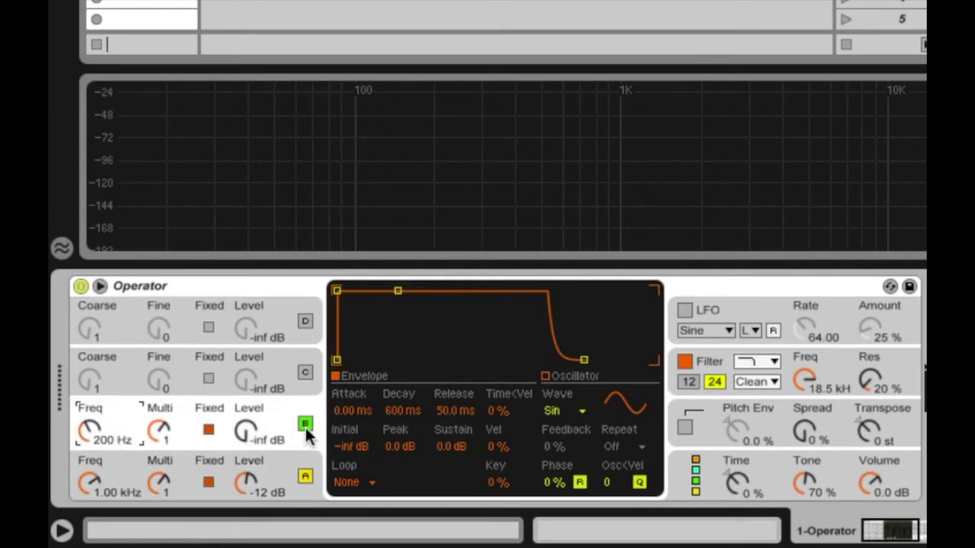
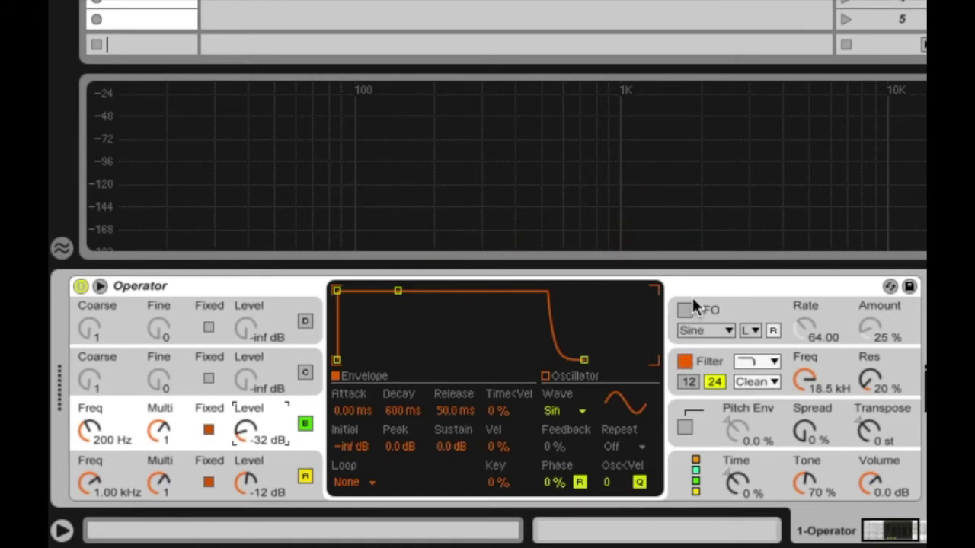
# Raise oscillator B's level to about -2.9 dB, and bring it back down to about -24 dB.
pyautogui.moveTo(615, 118)
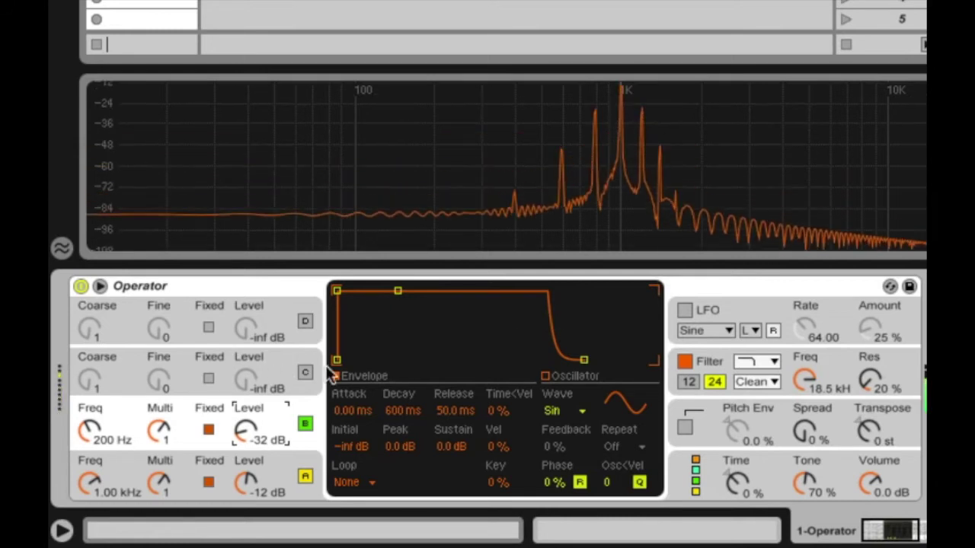
pyautogui.moveTo(245, 431); pyautogui.dragTo(245, 385)
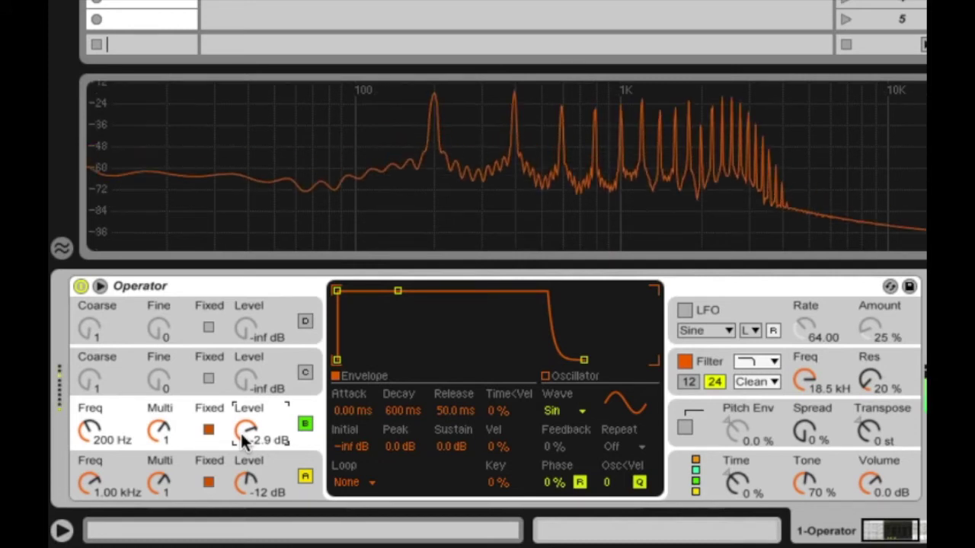
pyautogui.moveTo(245, 441); pyautogui.dragTo(245, 547)
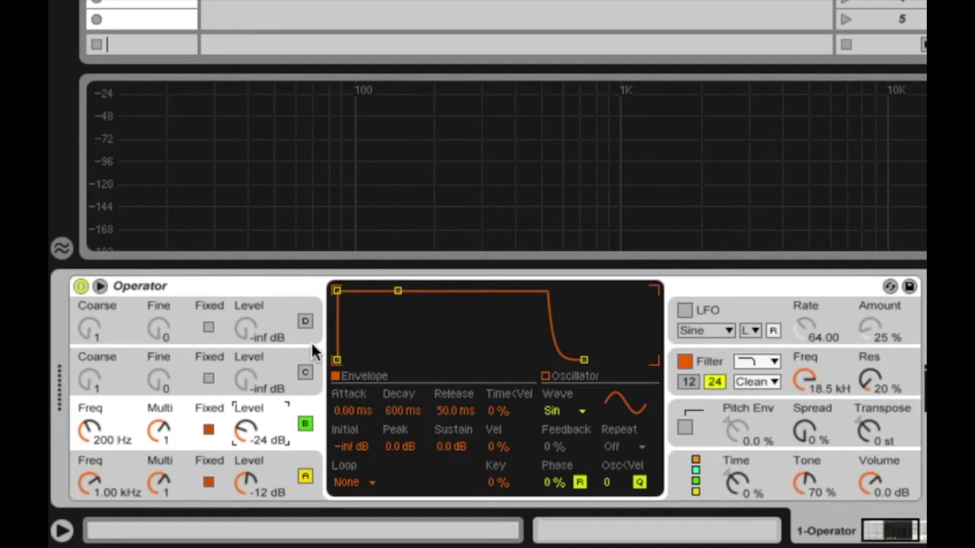
# Set oscillator B's fixed frequency to 237 Hz, and vary its level from -inf up to about -20 dB.
pyautogui.click(97, 435)
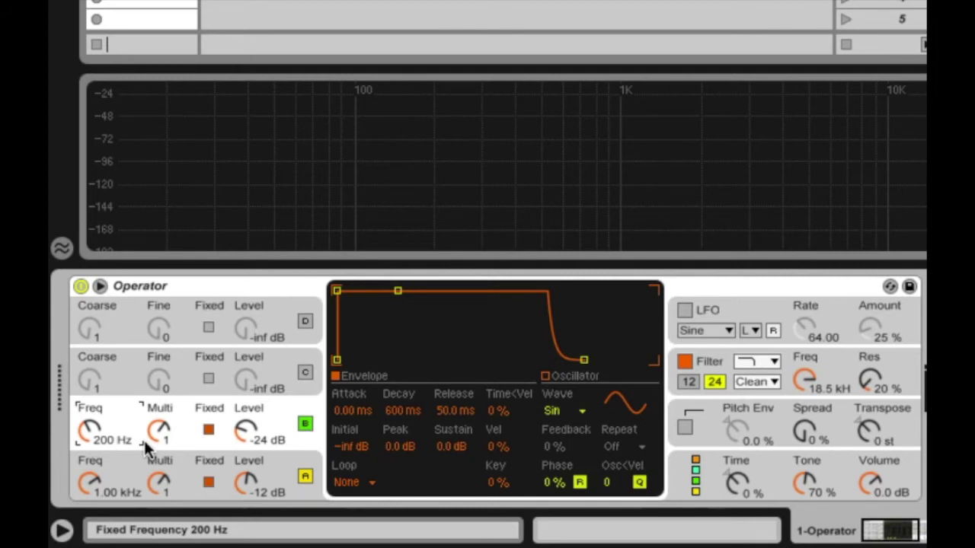
pyautogui.write('237')
pyautogui.press('Return')
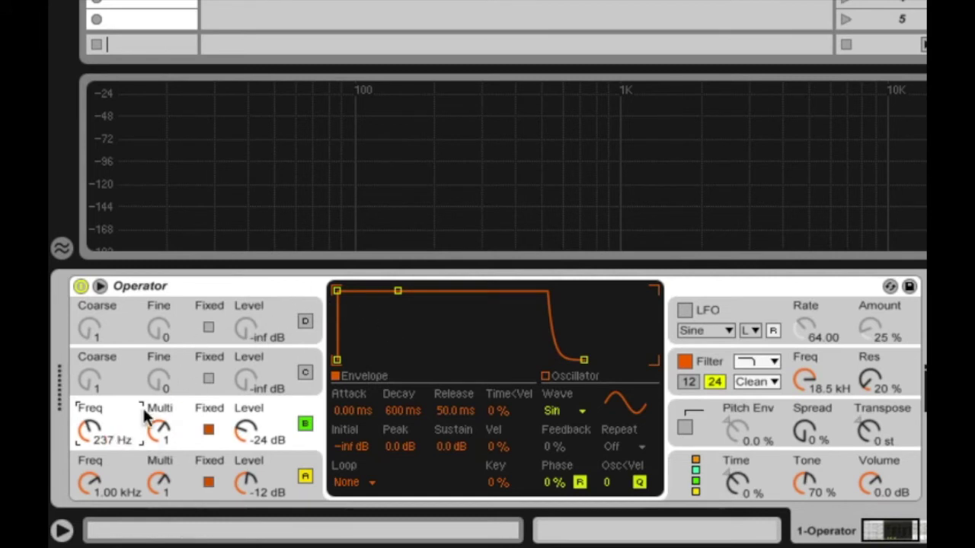
pyautogui.moveTo(246, 431); pyautogui.dragTo(245, 464)
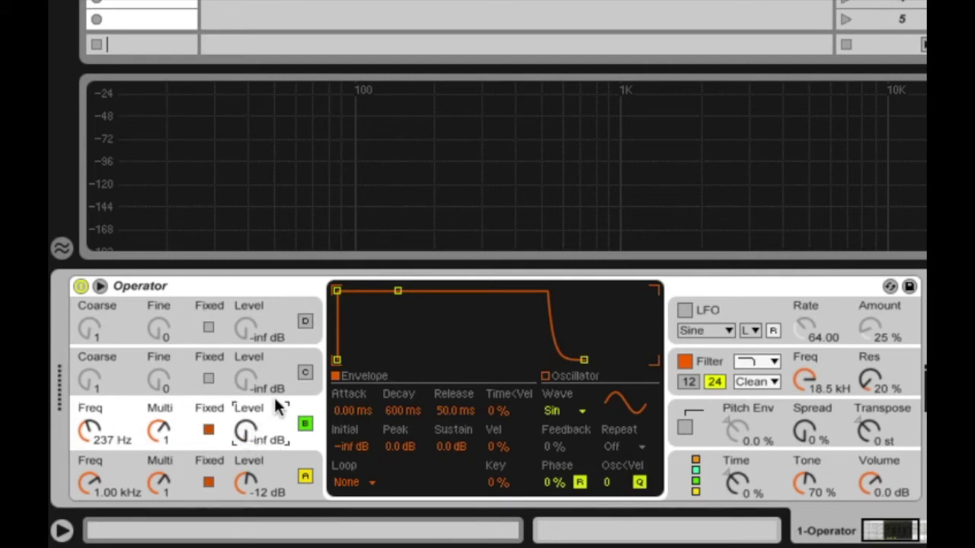
pyautogui.moveTo(275, 400); pyautogui.dragTo(274, 427)
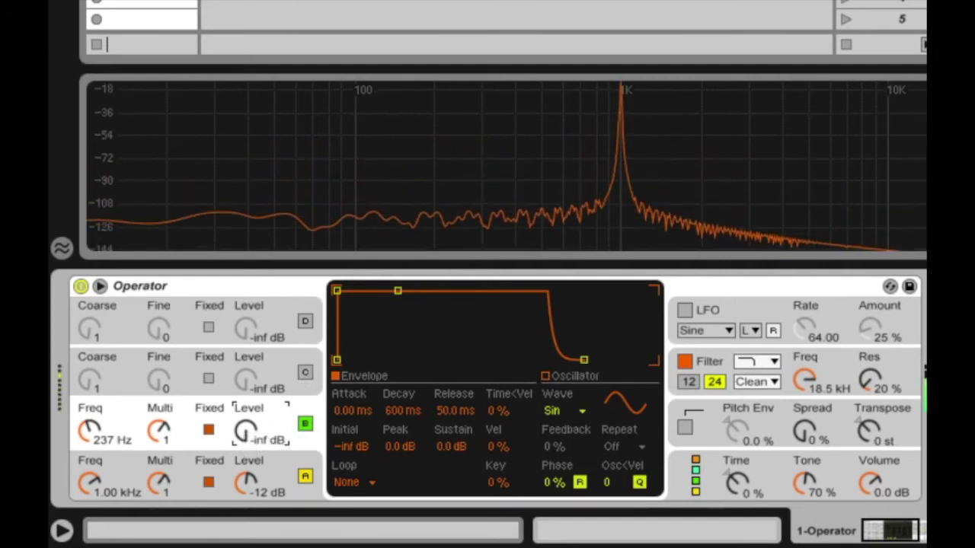
pyautogui.moveTo(245, 433)
pyautogui.mouseDown()
pyautogui.moveTo(245, 403)
pyautogui.moveTo(245, 445)
pyautogui.mouseUp()
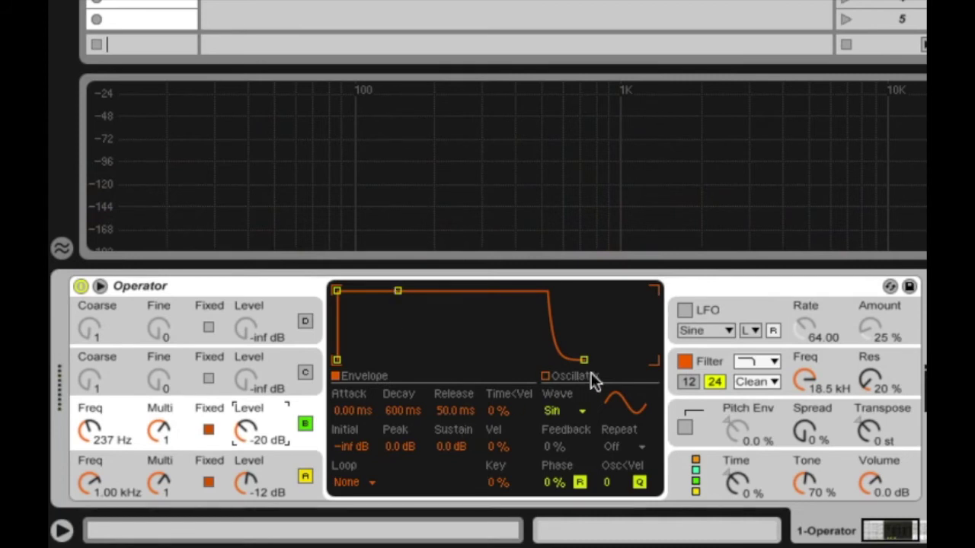
# Shape oscillator B's envelope with a decay of about 855 ms, sustain about -49 dB and release about 9.20 s.
pyautogui.moveTo(582, 358); pyautogui.dragTo(634, 360)
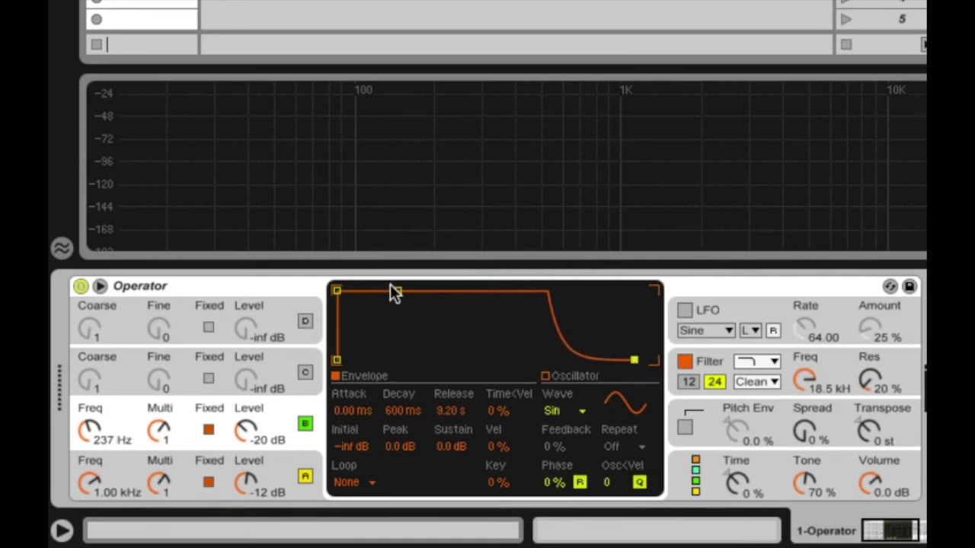
pyautogui.moveTo(394, 292); pyautogui.dragTo(401, 355)
pyautogui.rightClick(413, 313)
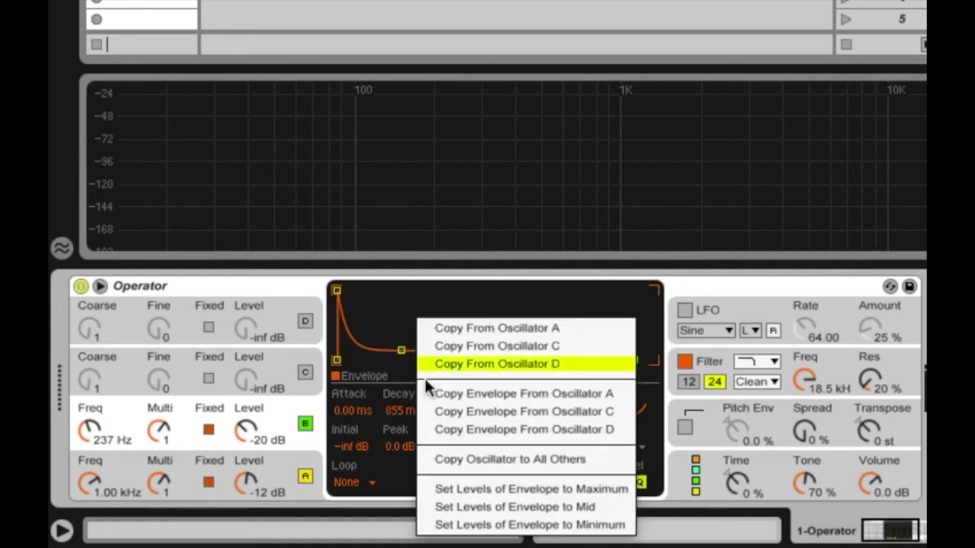
pyautogui.click(374, 319)
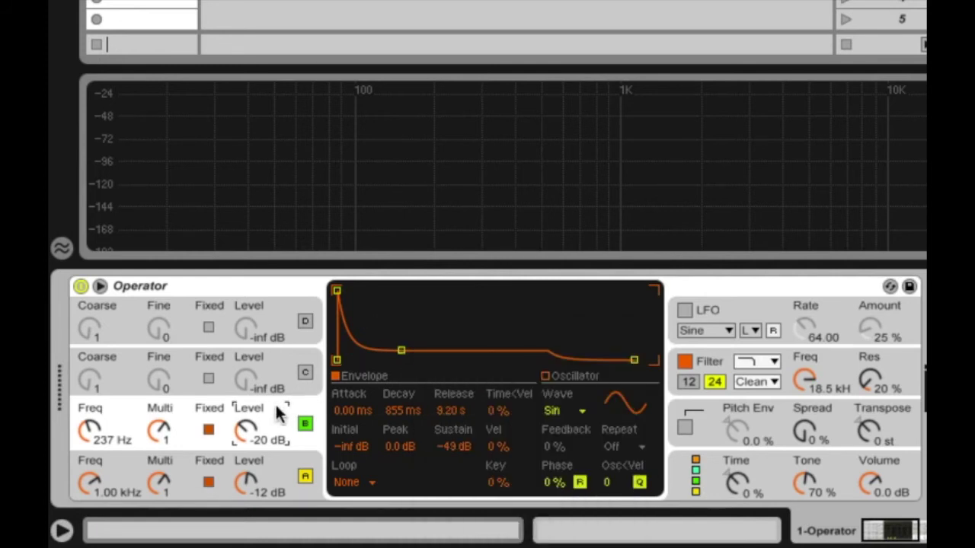
# Copy the envelope from oscillator B to oscillator A.
pyautogui.click(287, 469)
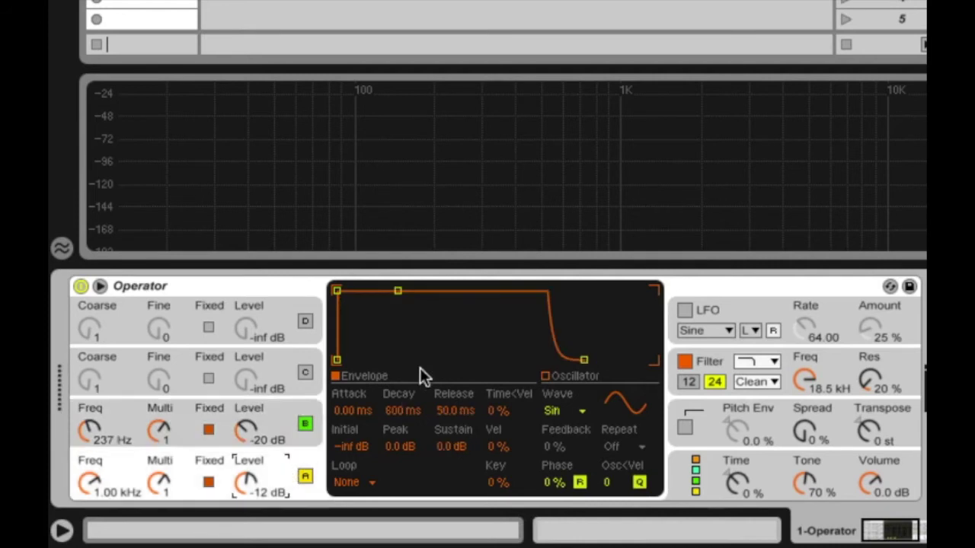
pyautogui.rightClick(423, 345)
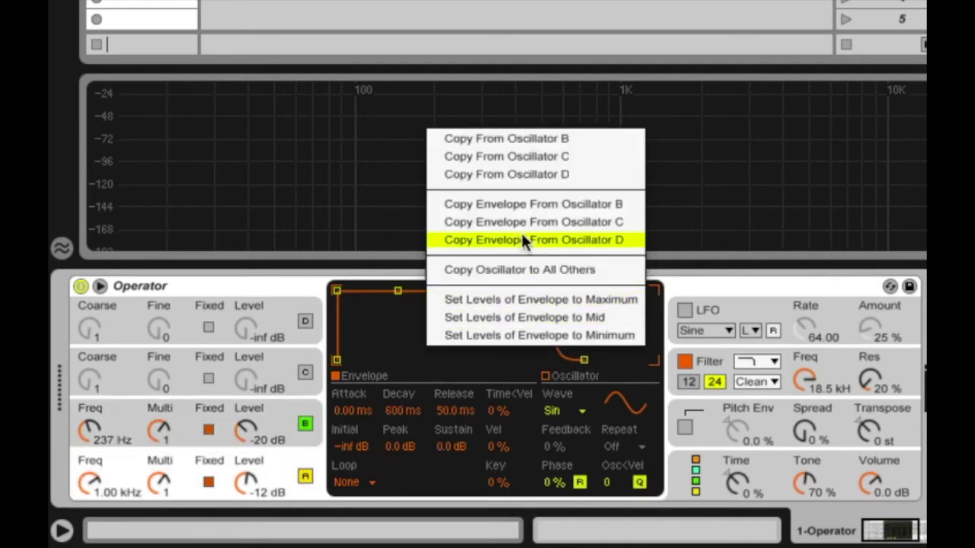
pyautogui.click(519, 203)
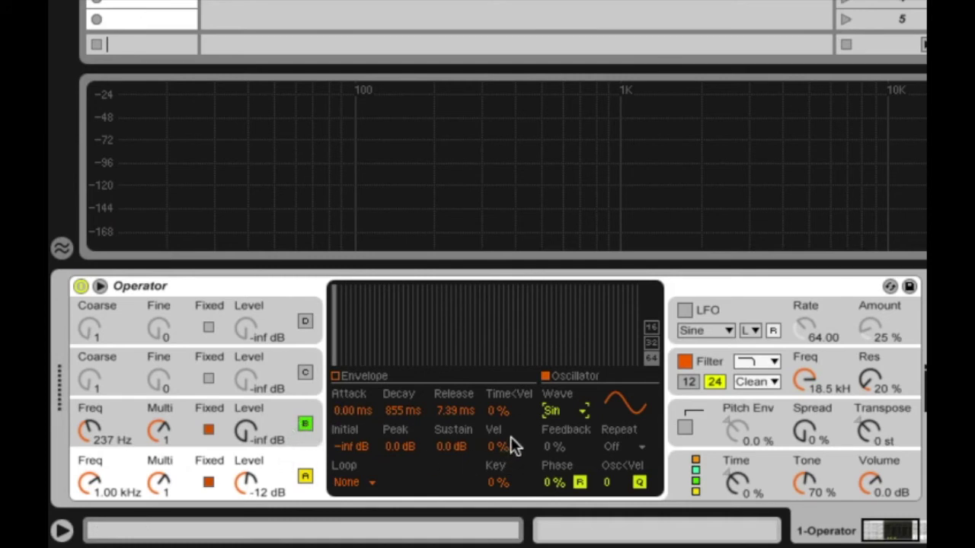
# Set oscillator A's waveform to Square 64 and play a test note.
pyautogui.click(563, 410)
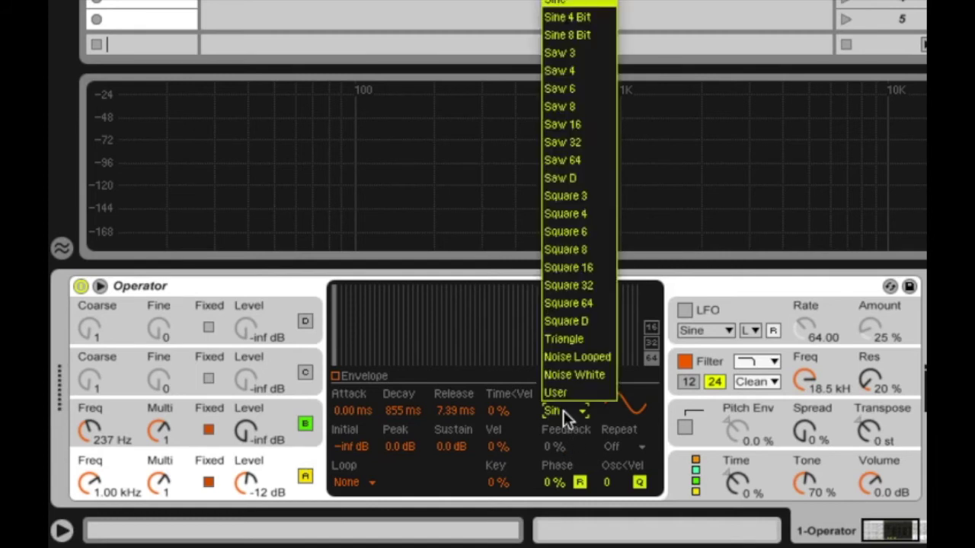
pyautogui.click(577, 304)
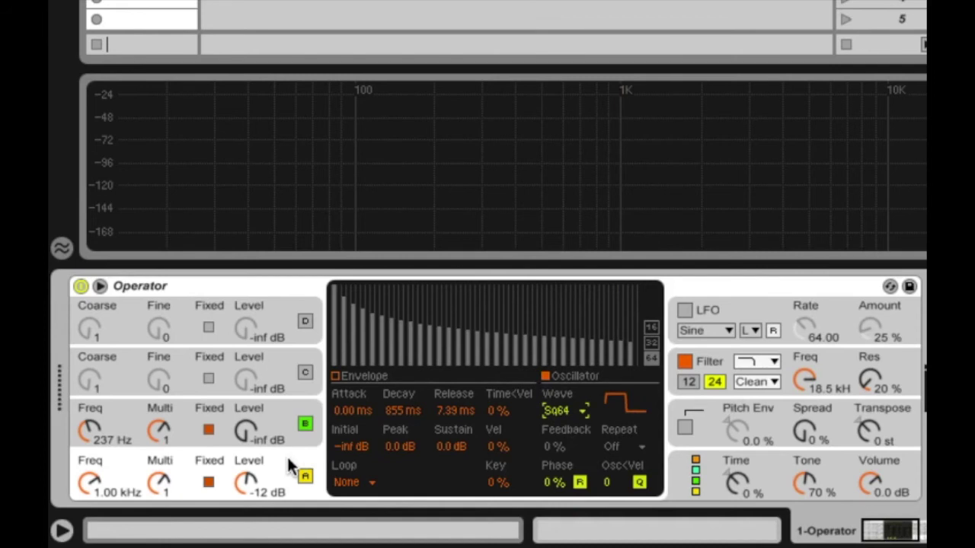
pyautogui.press('a')
# Sweep oscillator B's level up and down, including about -38 dB, and return it to -inf.
pyautogui.moveTo(246, 431); pyautogui.dragTo(246, 391)
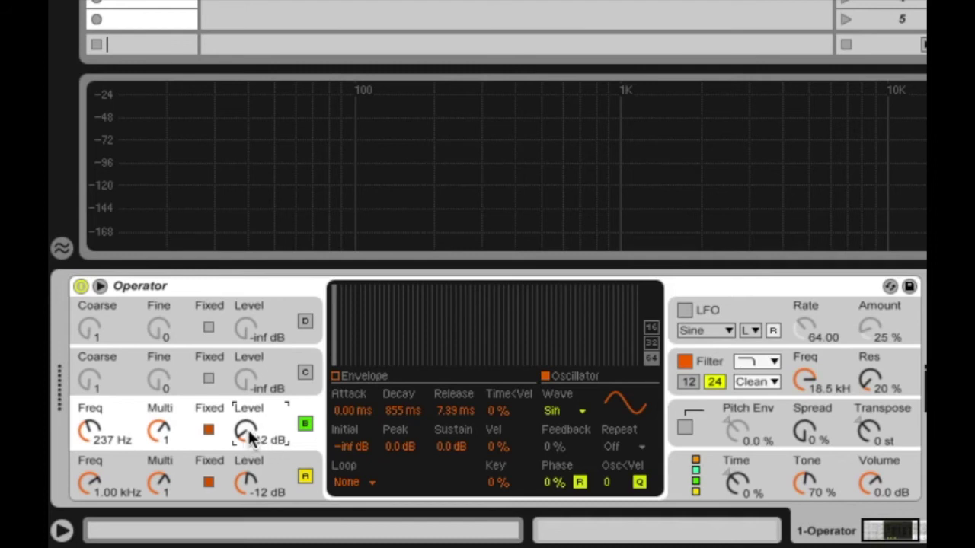
pyautogui.moveTo(251, 440); pyautogui.dragTo(251, 442)
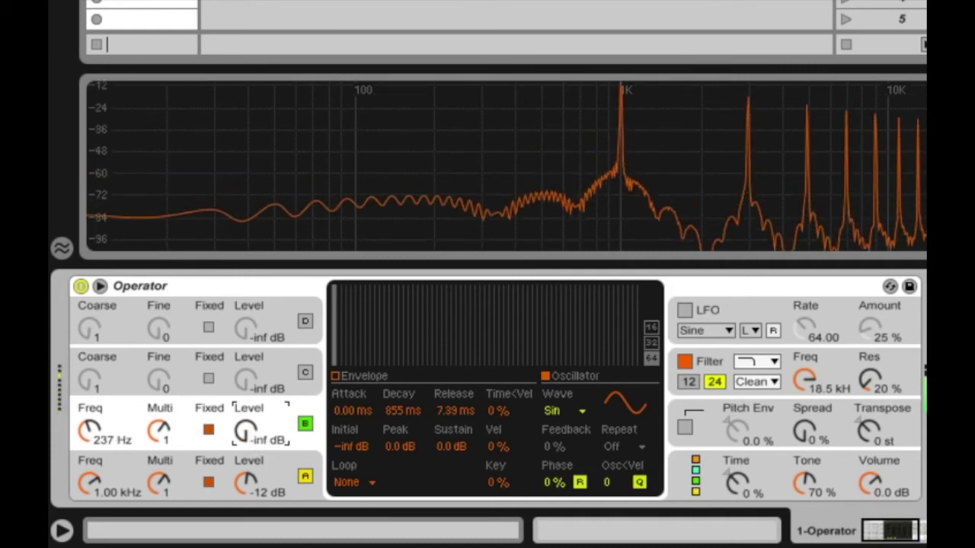
pyautogui.moveTo(251, 440); pyautogui.dragTo(251, 426)
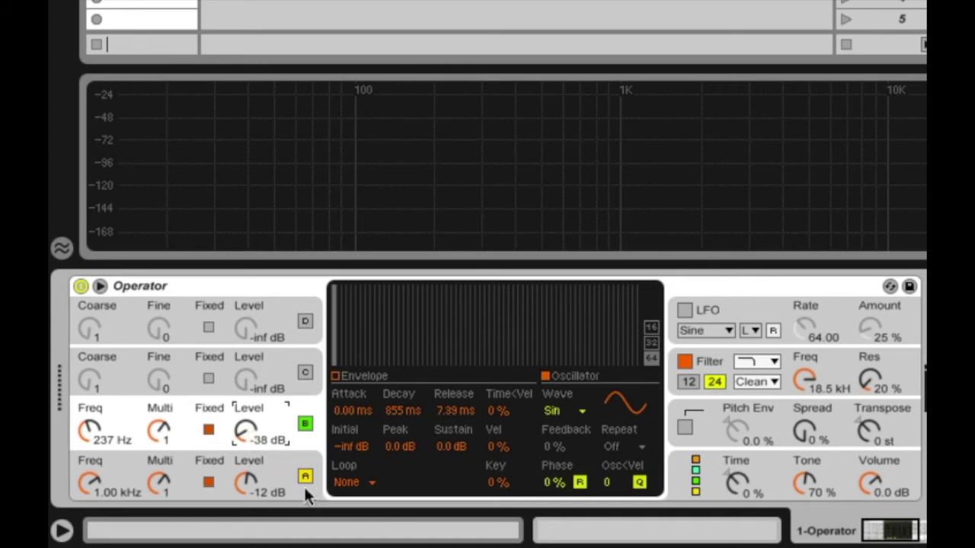
pyautogui.moveTo(242, 431)
pyautogui.mouseDown()
pyautogui.moveTo(242, 449)
pyautogui.moveTo(240, 431)
pyautogui.mouseUp()
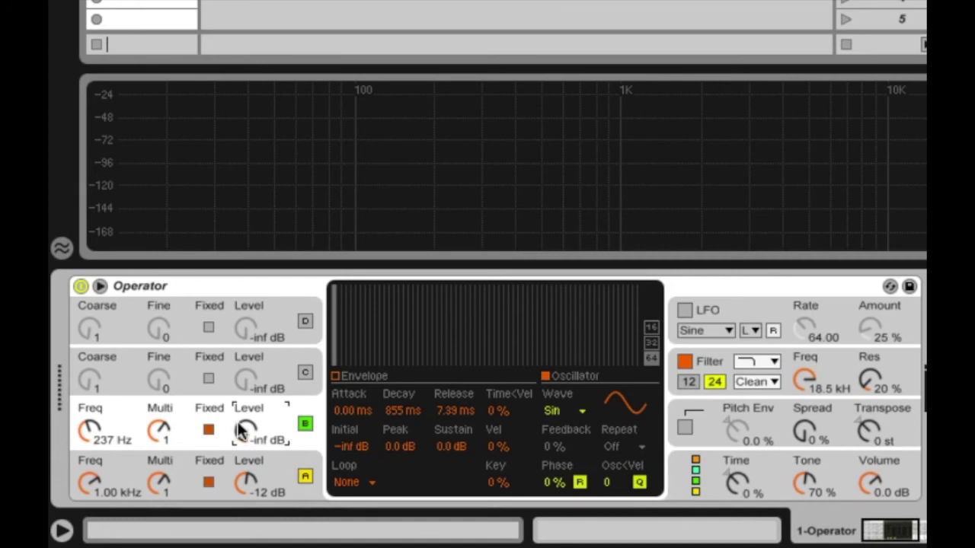
# Select oscillator A and set its waveform back to Sine.
pyautogui.click(286, 458)
pyautogui.click(558, 411)
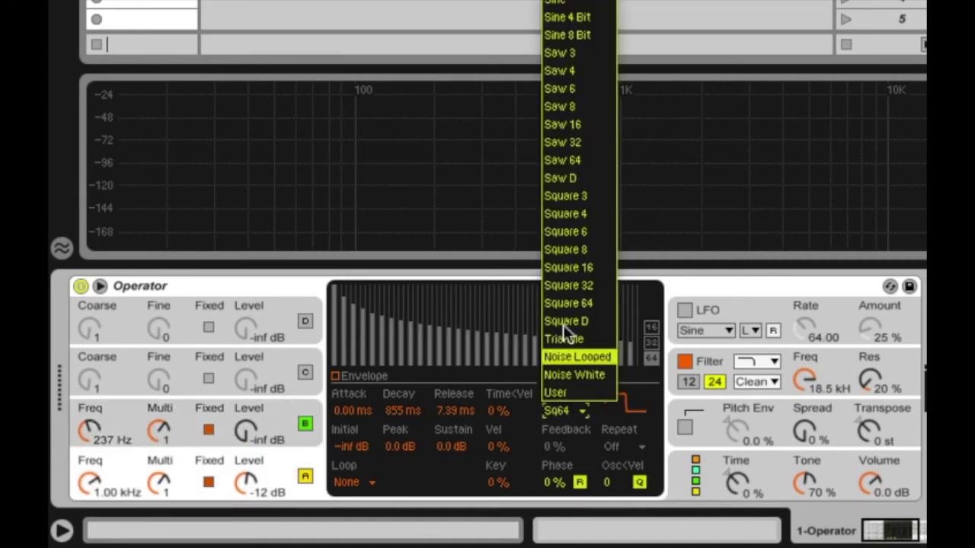
pyautogui.click(562, 3)
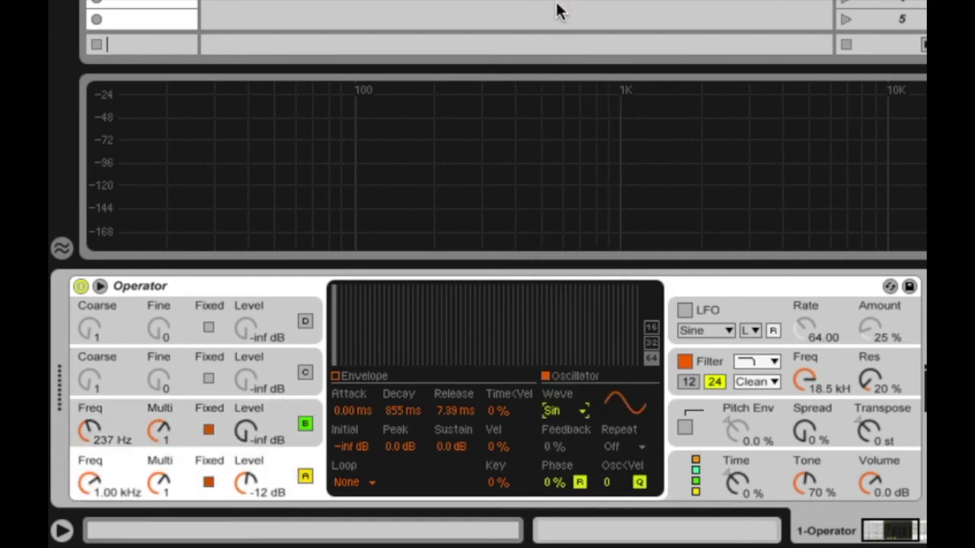
# Select oscillator B and set its waveform to Square 64.
pyautogui.click(280, 415)
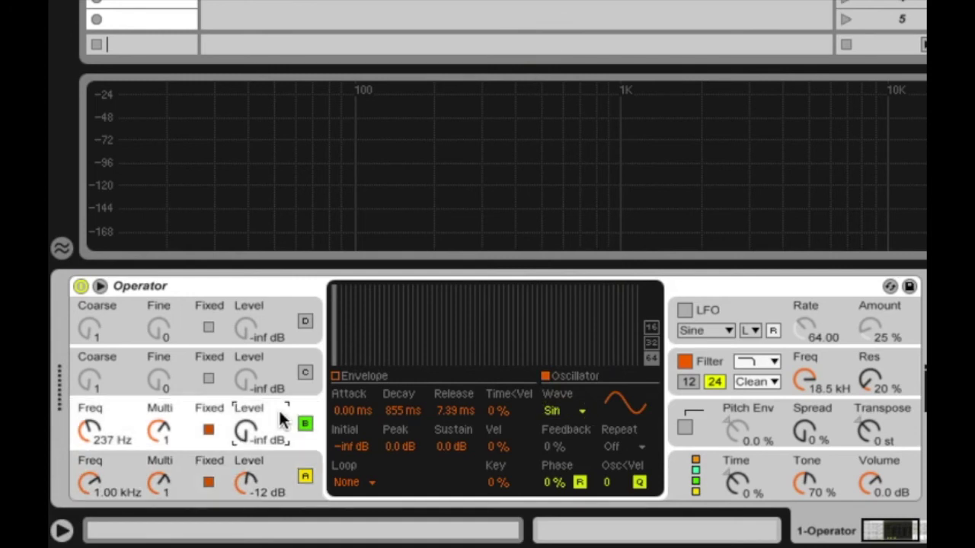
pyautogui.click(556, 410)
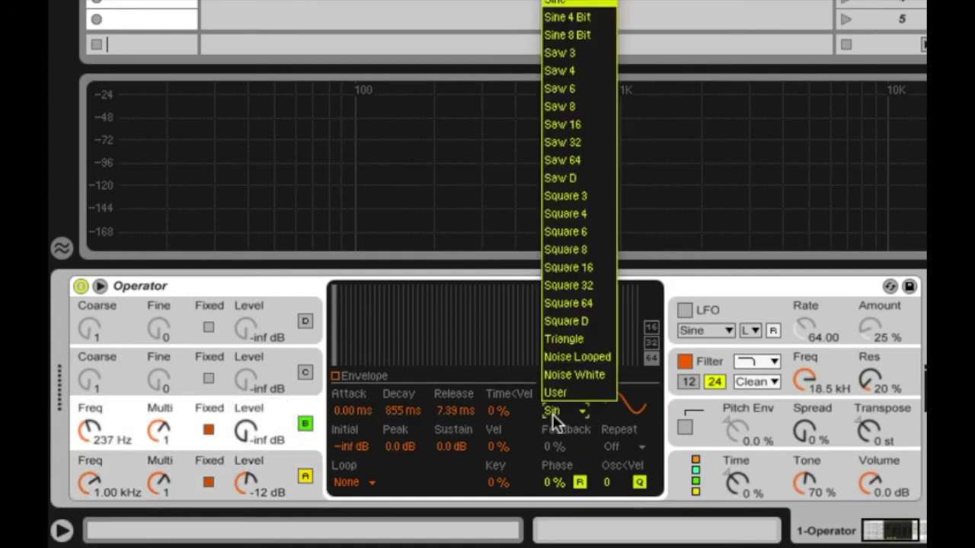
pyautogui.click(579, 297)
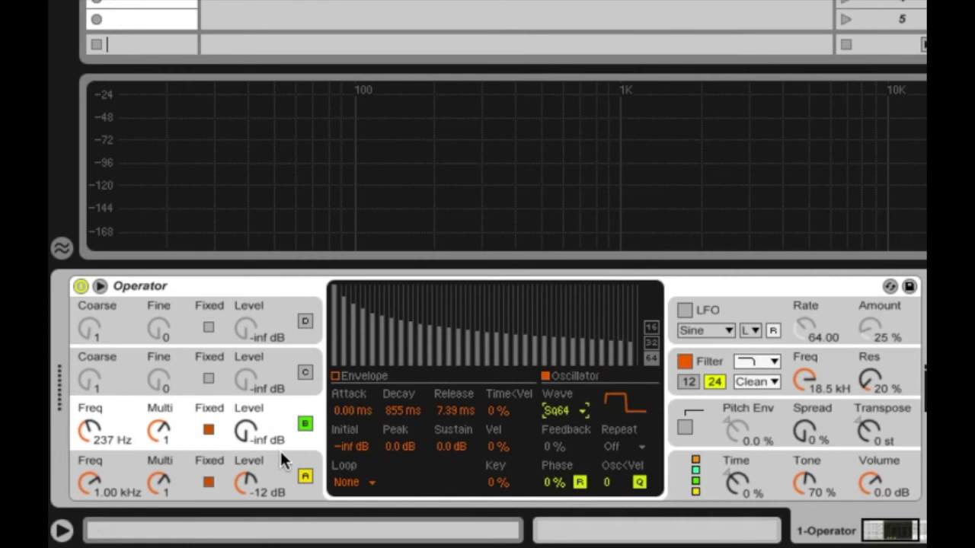
# Sweep oscillator B's level to modulate the sine carrier with the square wave.
pyautogui.click(245, 433)
pyautogui.moveTo(245, 432); pyautogui.dragTo(245, 408)
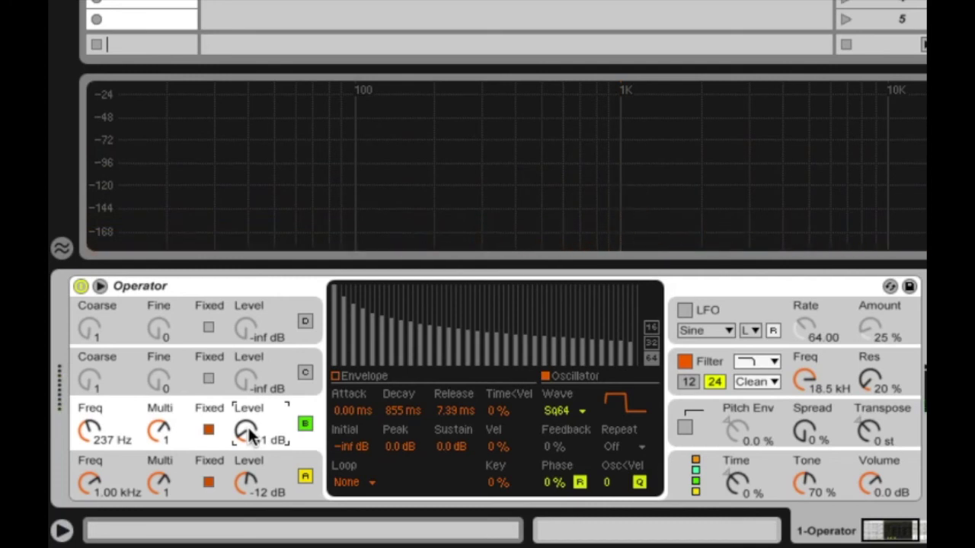
pyautogui.moveTo(249, 436)
pyautogui.mouseDown()
pyautogui.moveTo(249, 414)
pyautogui.moveTo(249, 434)
pyautogui.mouseUp()
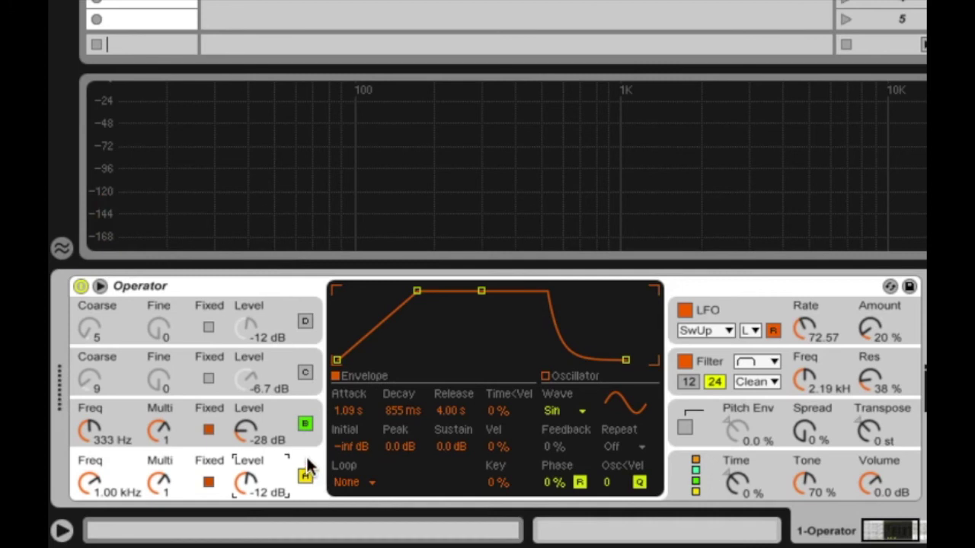
# Compare the envelopes of oscillators A and B, and examine the LFO and filter settings of the new patch.
pyautogui.click(278, 417)
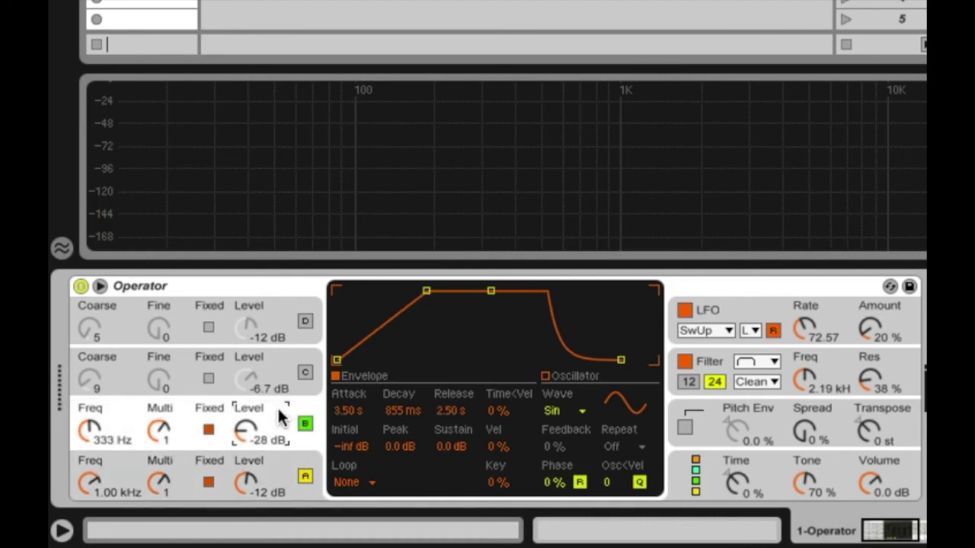
pyautogui.click(301, 466)
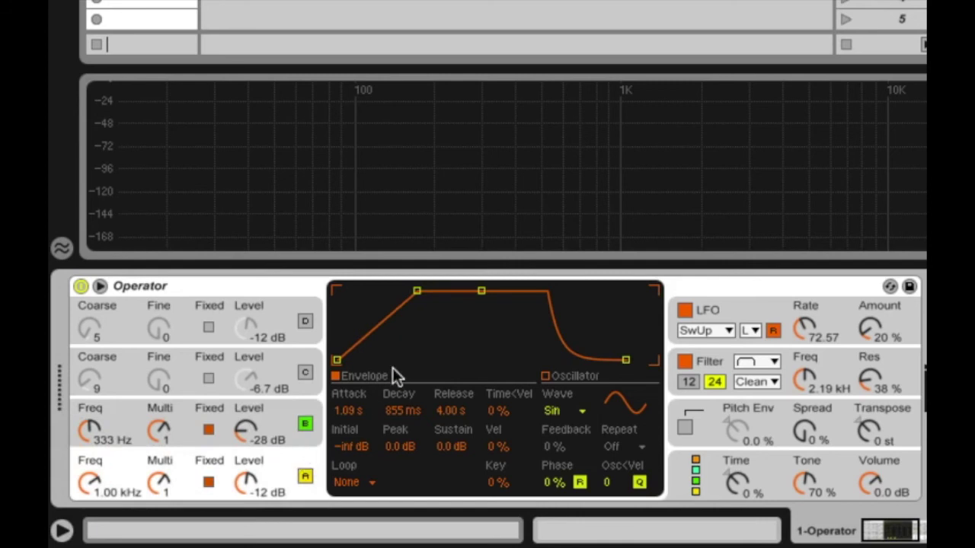
pyautogui.click(282, 420)
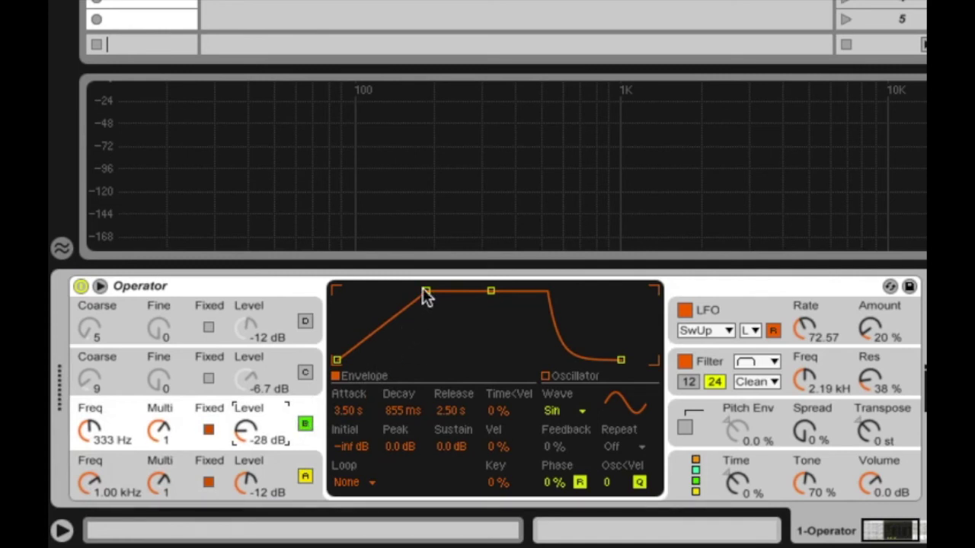
pyautogui.click(739, 307)
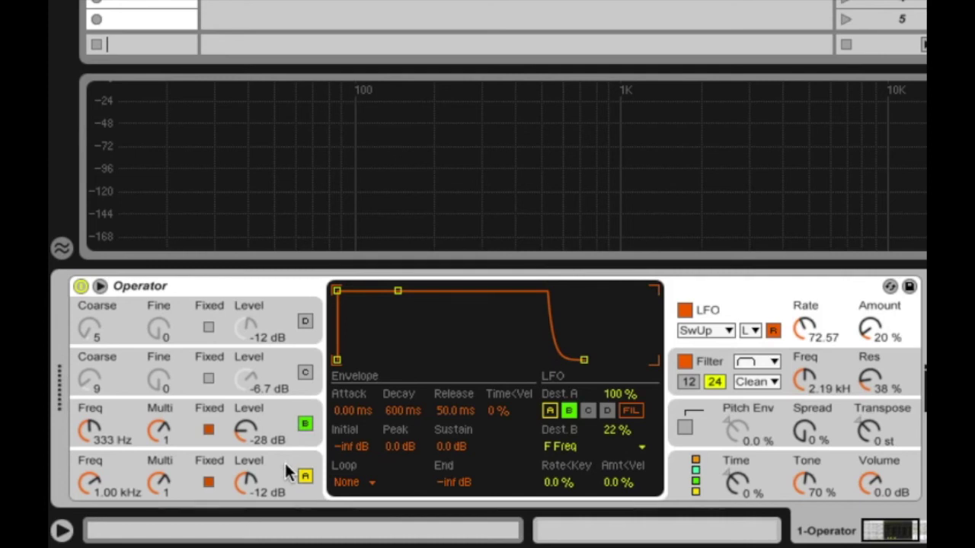
pyautogui.click(715, 352)
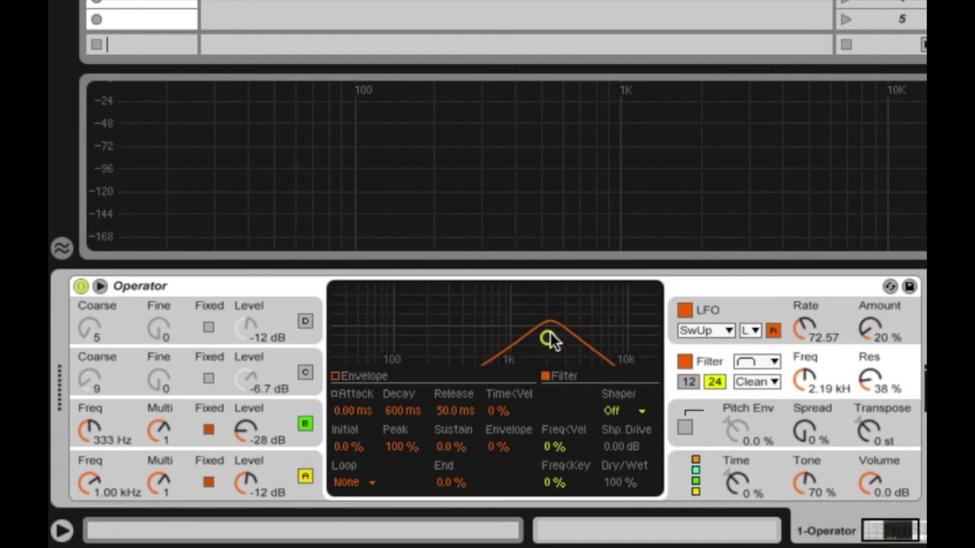
# Display the LFO settings and set the LFO waveform to S&H.
pyautogui.click(734, 309)
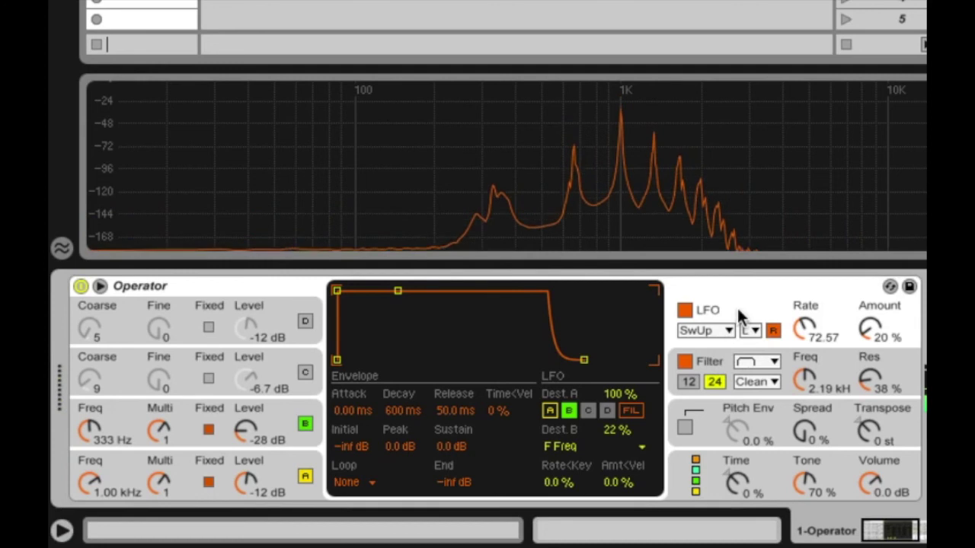
pyautogui.click(713, 338)
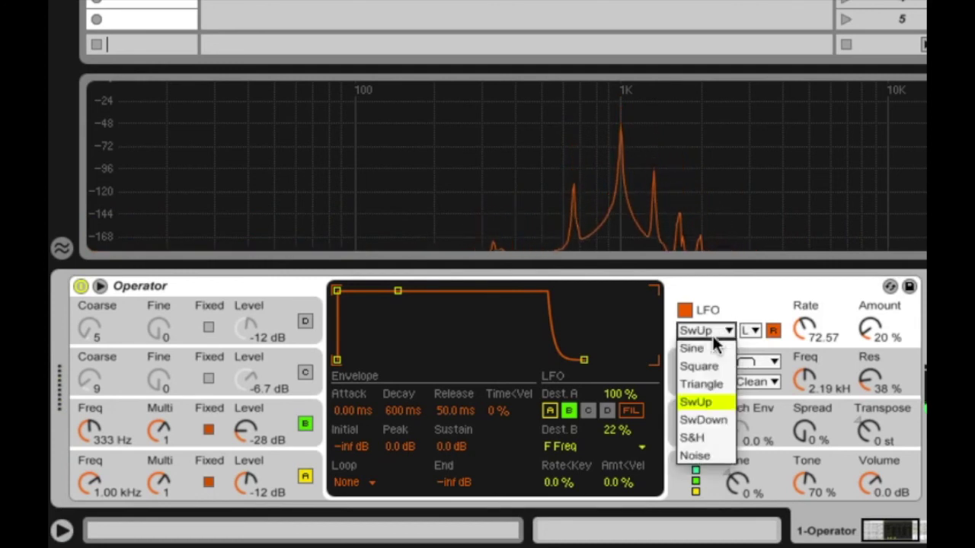
pyautogui.click(709, 435)
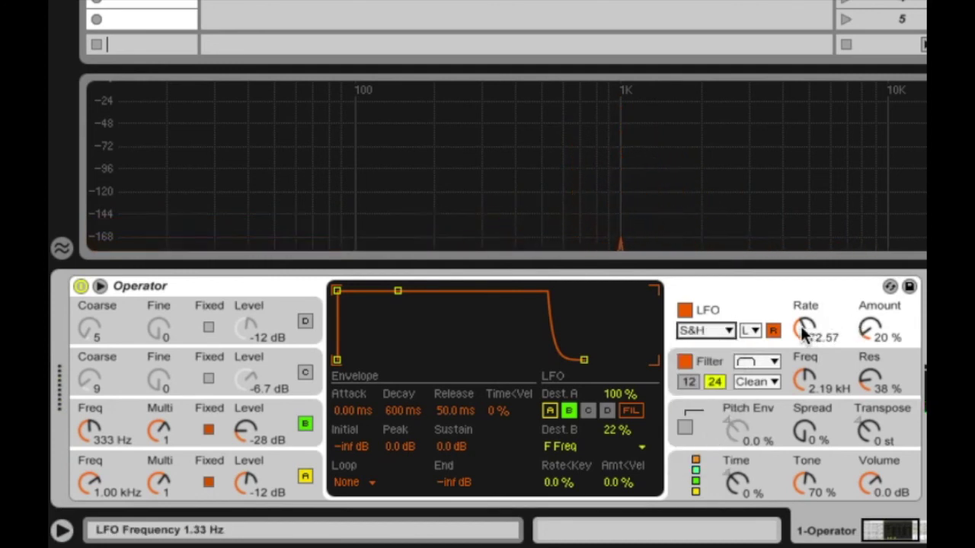
# Vary the LFO rate and amount while notes sound, ending at a rate of 102.81 and an amount of about 49 %.
pyautogui.moveTo(803, 332); pyautogui.dragTo(804, 327)
pyautogui.moveTo(876, 333)
pyautogui.mouseDown()
pyautogui.moveTo(875, 325)
pyautogui.moveTo(873, 339)
pyautogui.mouseUp()
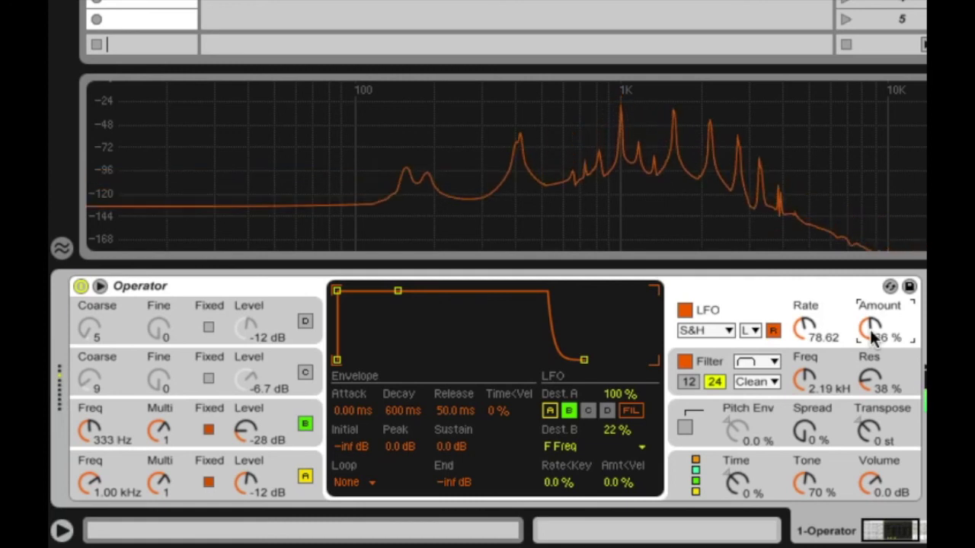
pyautogui.moveTo(873, 338); pyautogui.dragTo(873, 303)
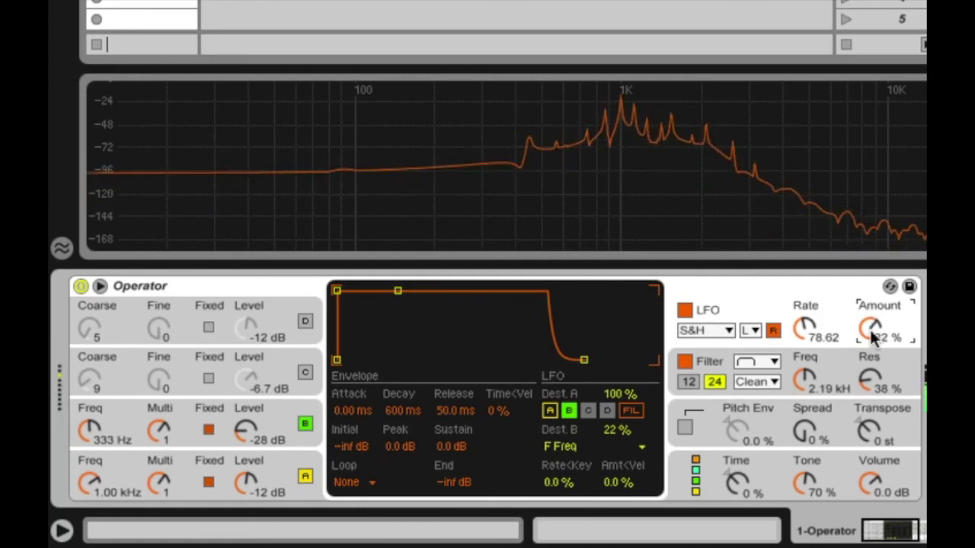
pyautogui.moveTo(801, 335)
pyautogui.mouseDown()
pyautogui.moveTo(801, 321)
pyautogui.moveTo(804, 331)
pyautogui.mouseUp()
pyautogui.moveTo(870, 329)
pyautogui.mouseDown()
pyautogui.moveTo(870, 353)
pyautogui.moveTo(867, 328)
pyautogui.mouseUp()
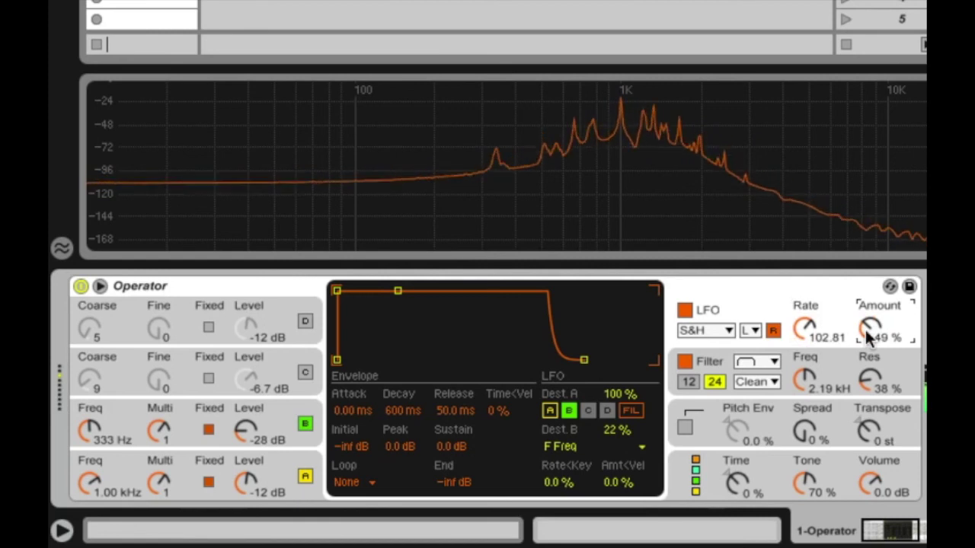